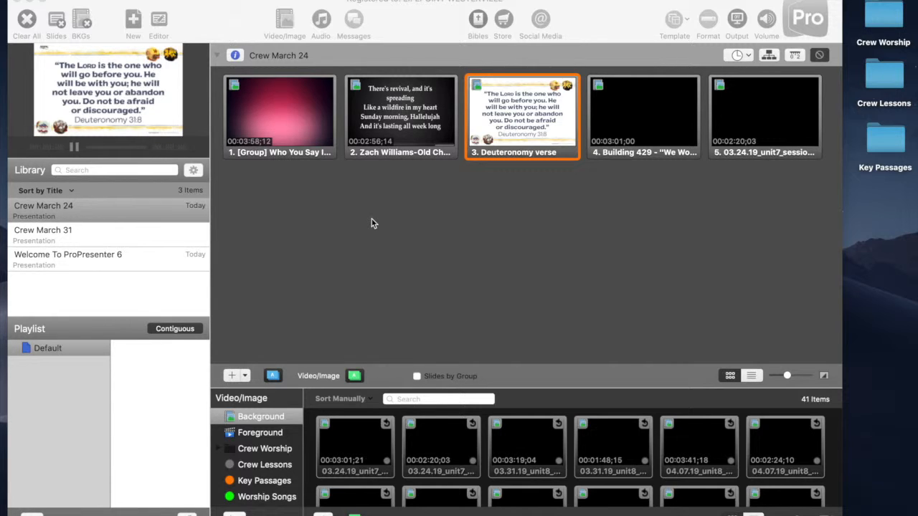
click(244, 14)
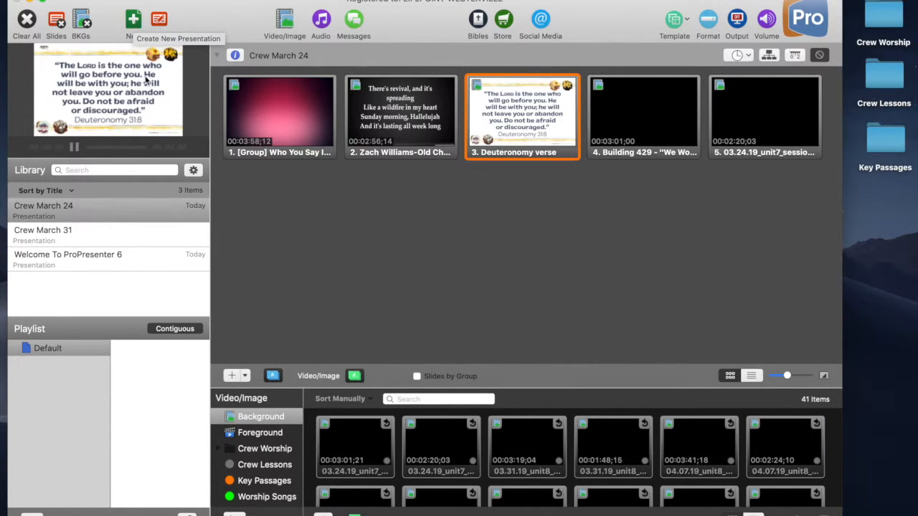
click(132, 23)
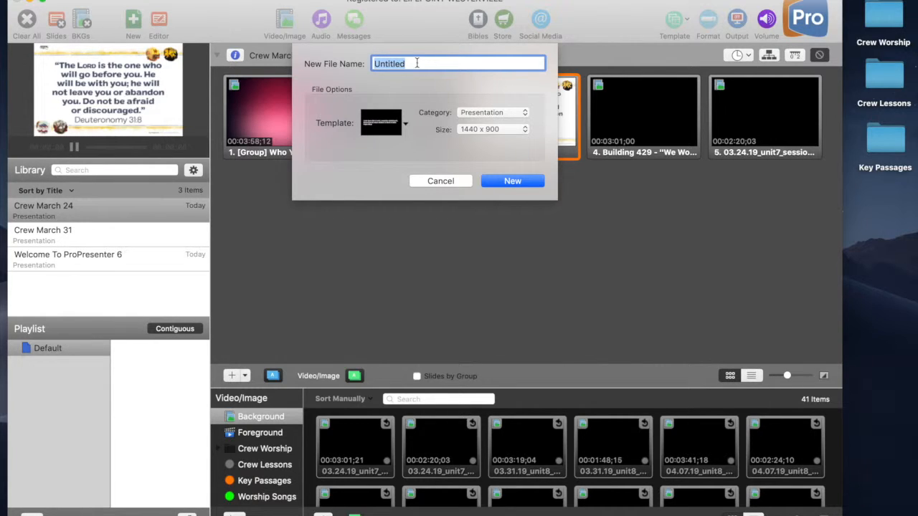
click(439, 181)
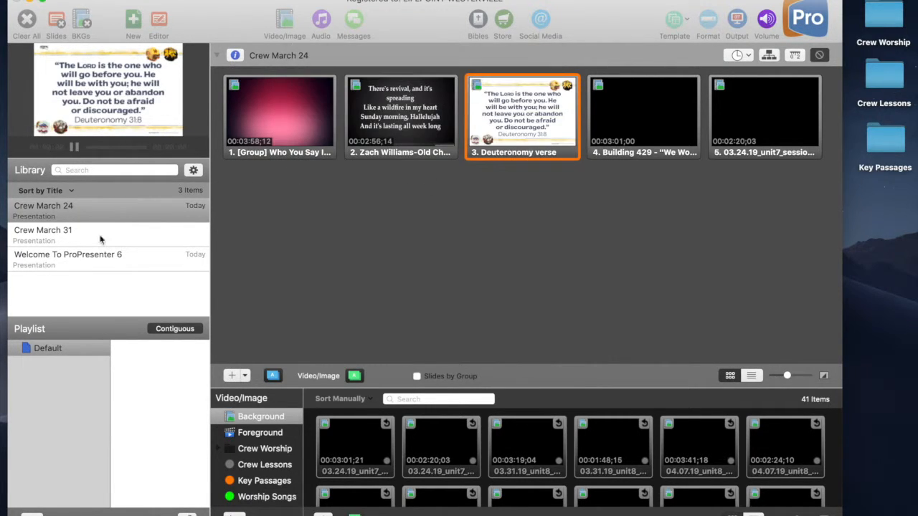
Step: Open the Crew March 31 presentation and display the Worship Songs media collection
click(45, 236)
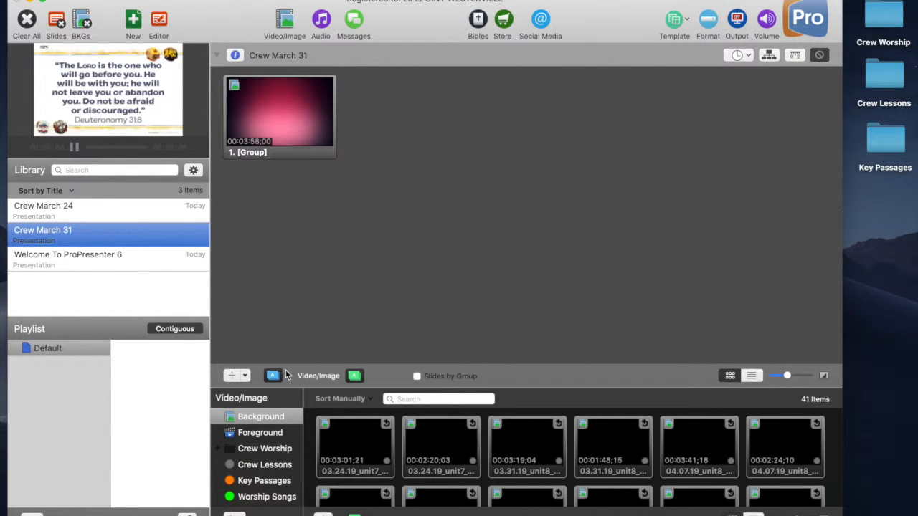
scroll(273, 466, down, 1)
scroll(271, 459, up, 1)
scroll(272, 464, down, 1)
scroll(272, 465, down, 1)
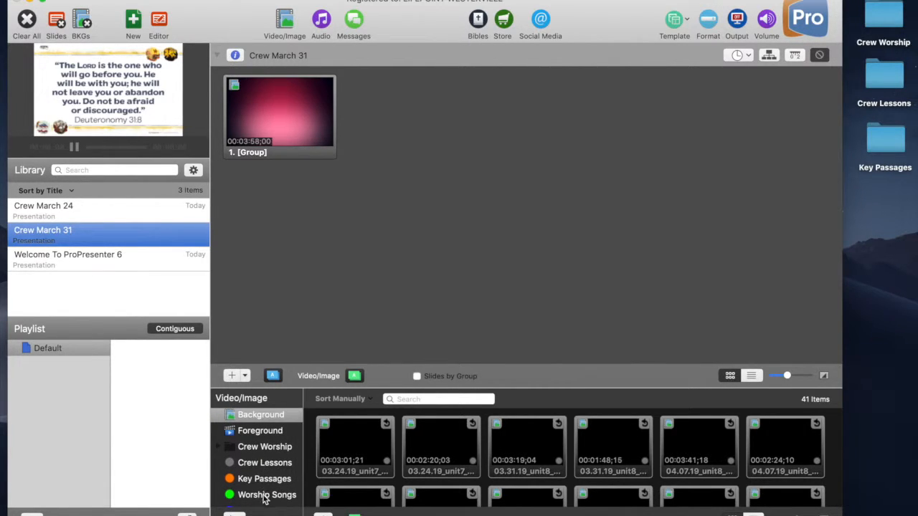
click(266, 495)
Step: Add the Big House 480p video from Worship Songs to Crew March 31 as the second slide
scroll(352, 471, down, 4)
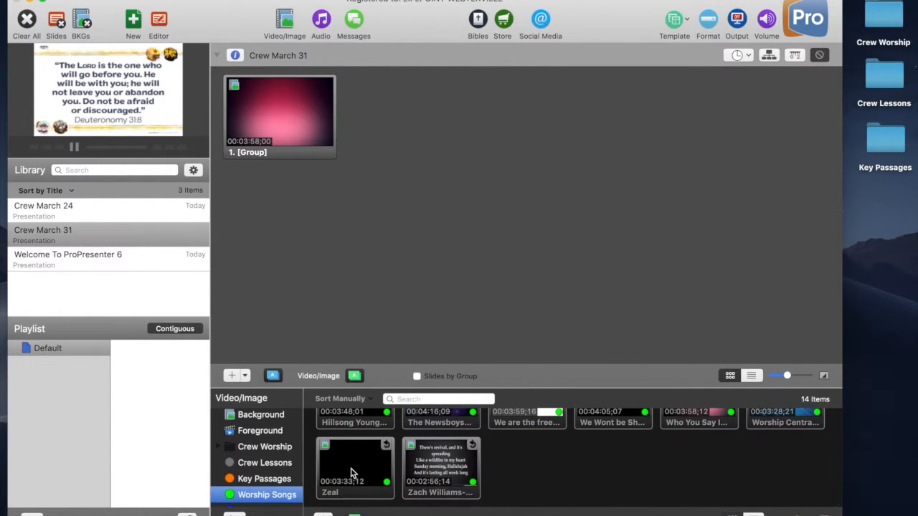
scroll(352, 471, up, 1)
scroll(352, 471, up, 2)
scroll(352, 473, down, 2)
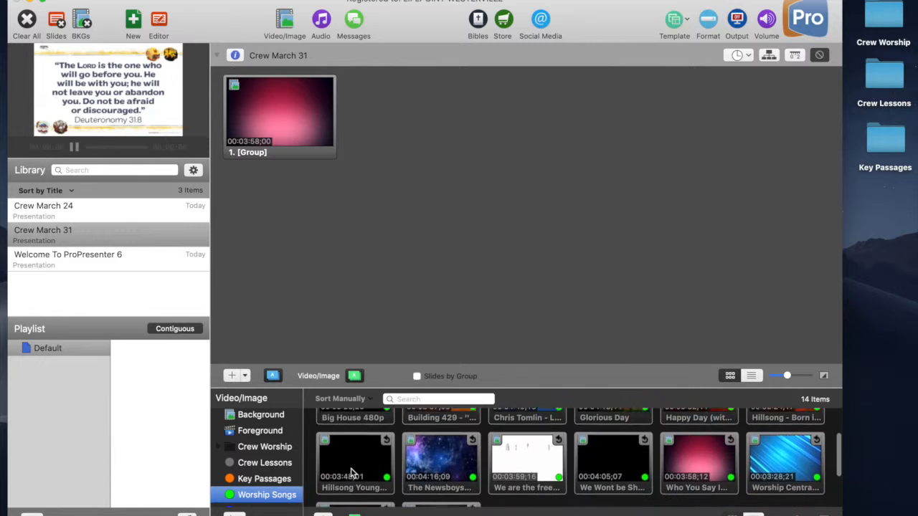
click(696, 450)
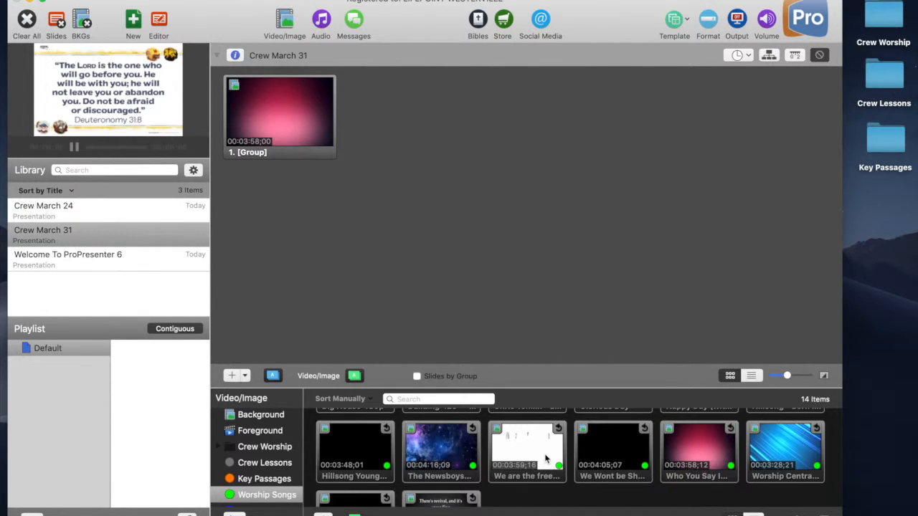
scroll(545, 459, up, 2)
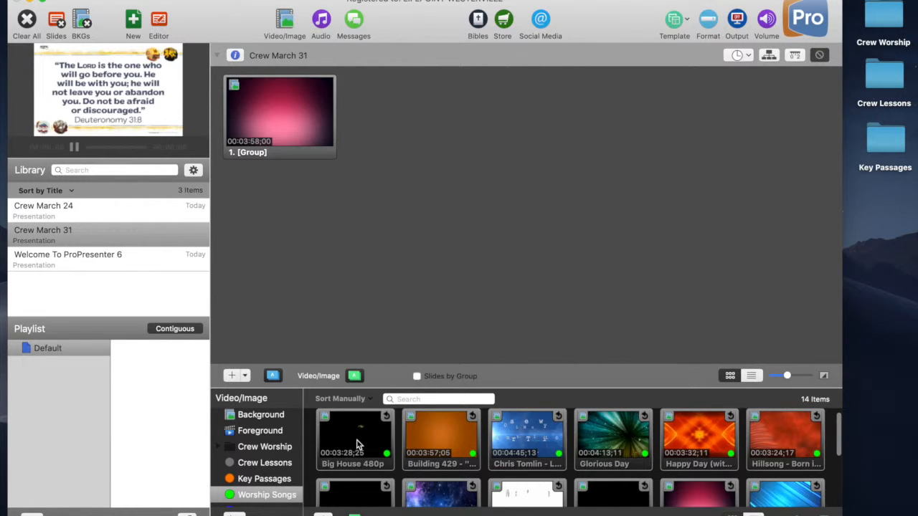
drag(352, 432, 388, 115)
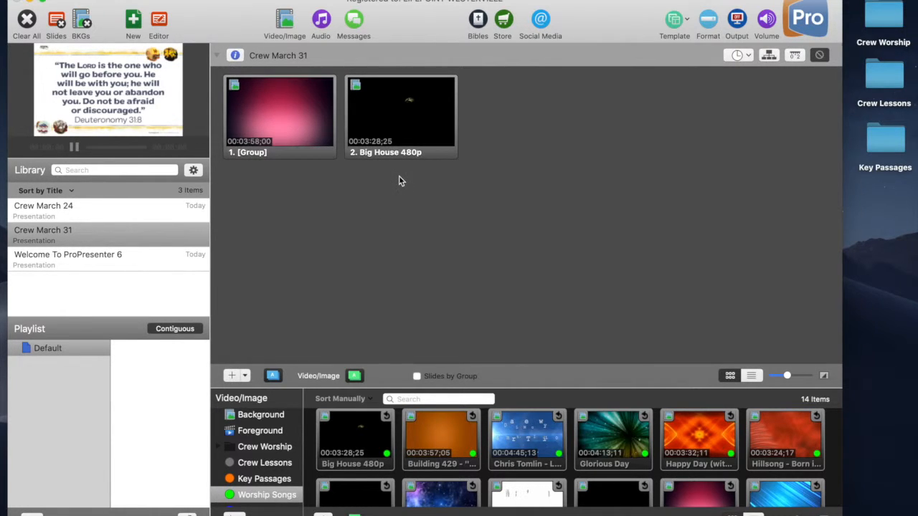
Step: Add the Deuteronomy verse image from Key Passages to Crew March 31 as the third slide
scroll(524, 444, down, 5)
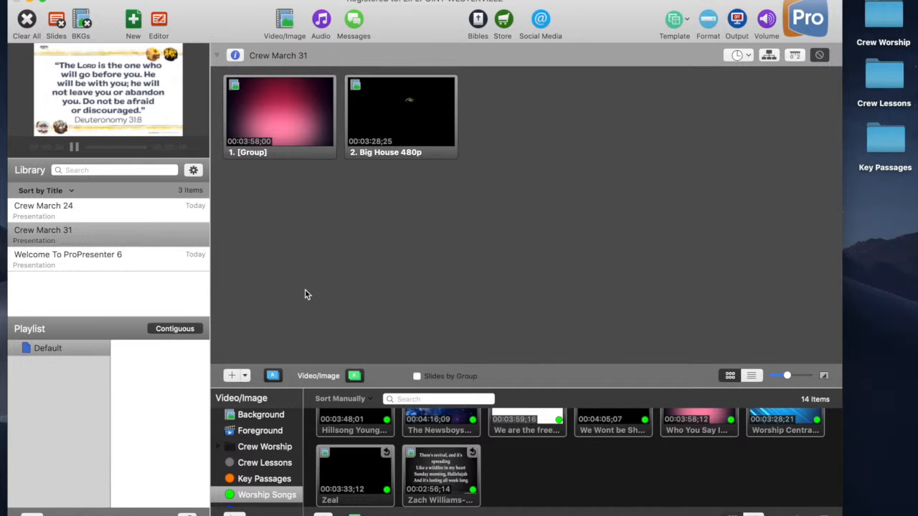
scroll(265, 476, down, 1)
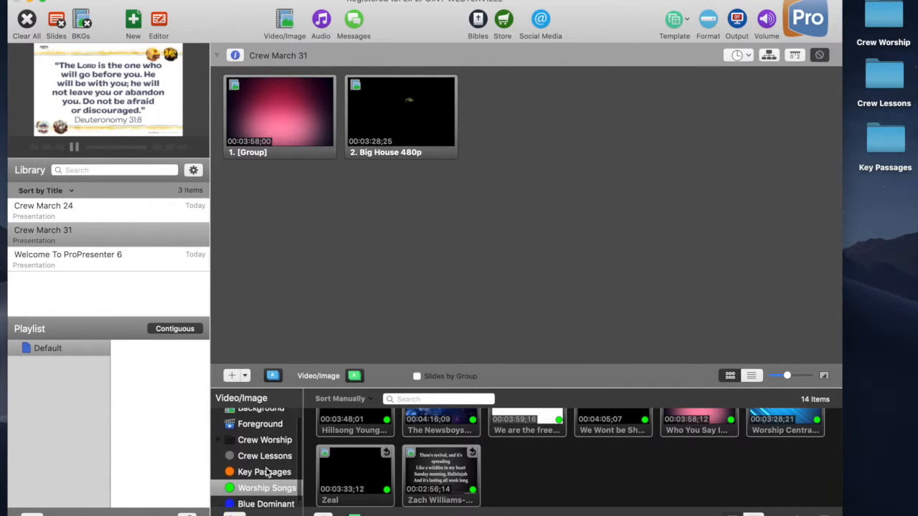
scroll(265, 469, down, 1)
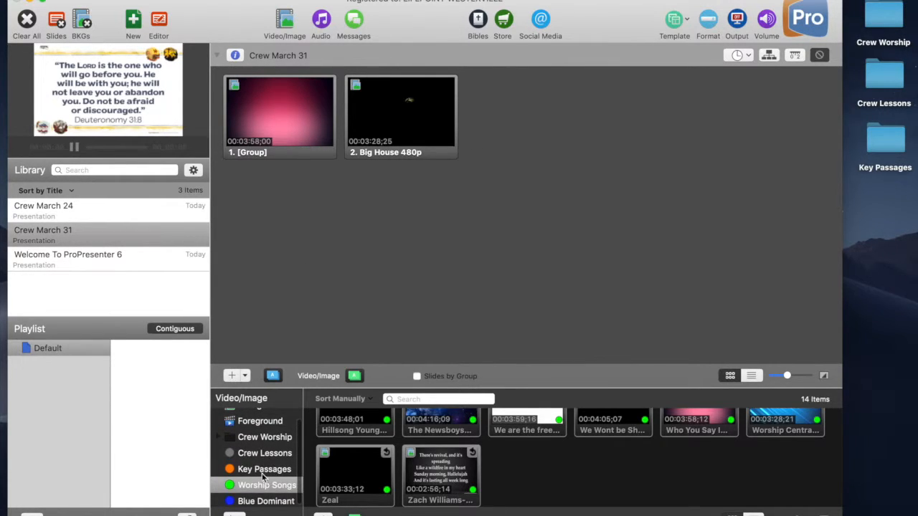
click(263, 473)
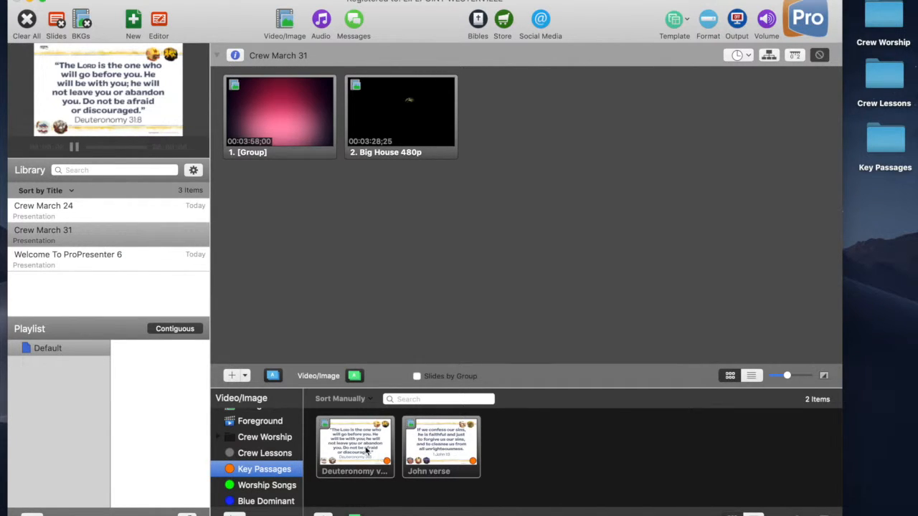
drag(349, 446, 501, 124)
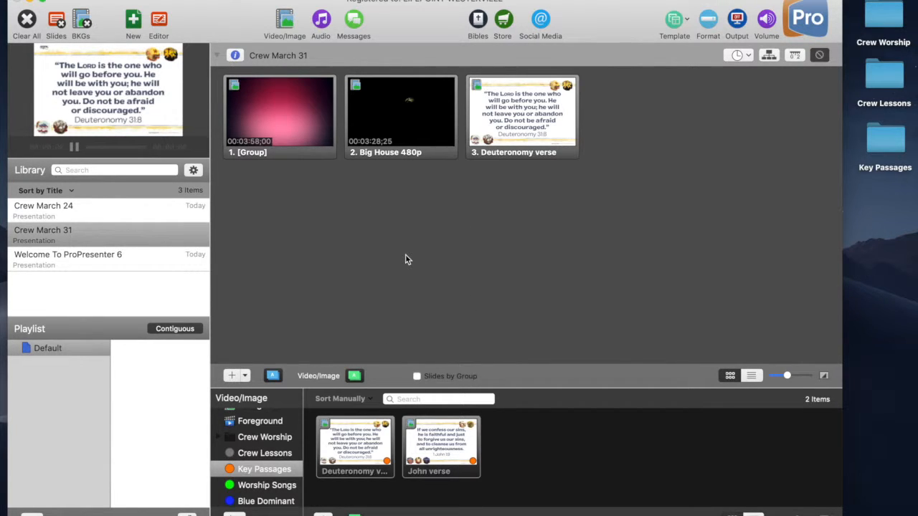
Step: Add the two 03.31.19 unit8 videos from Crew Lessons to Crew March 31 as the fourth and fifth slides
scroll(276, 463, down, 1)
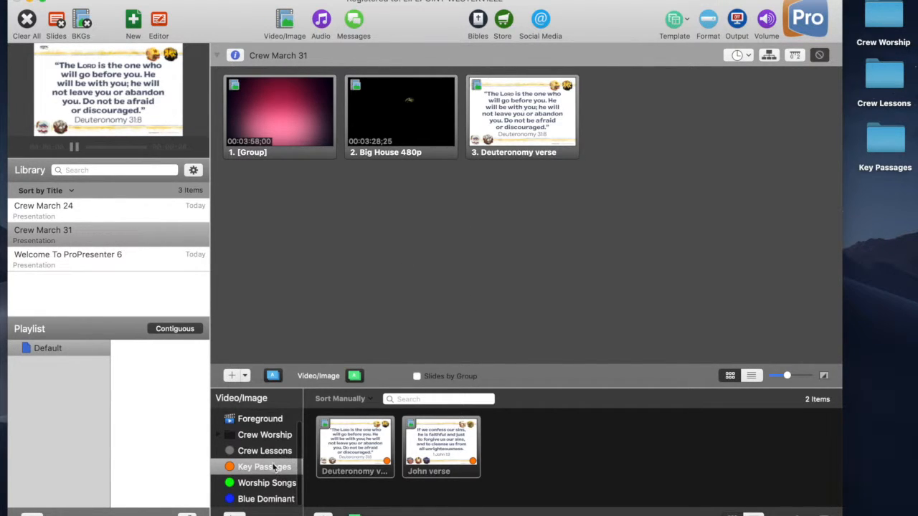
click(262, 453)
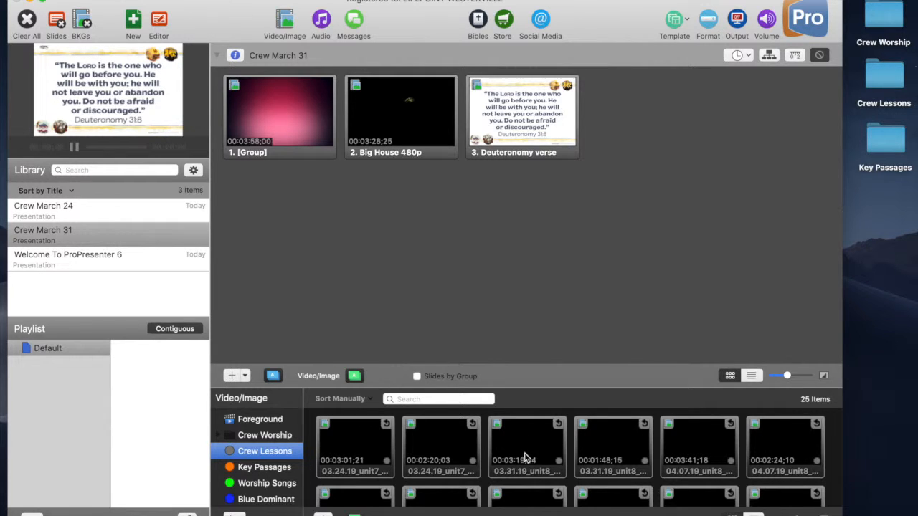
drag(529, 455, 626, 151)
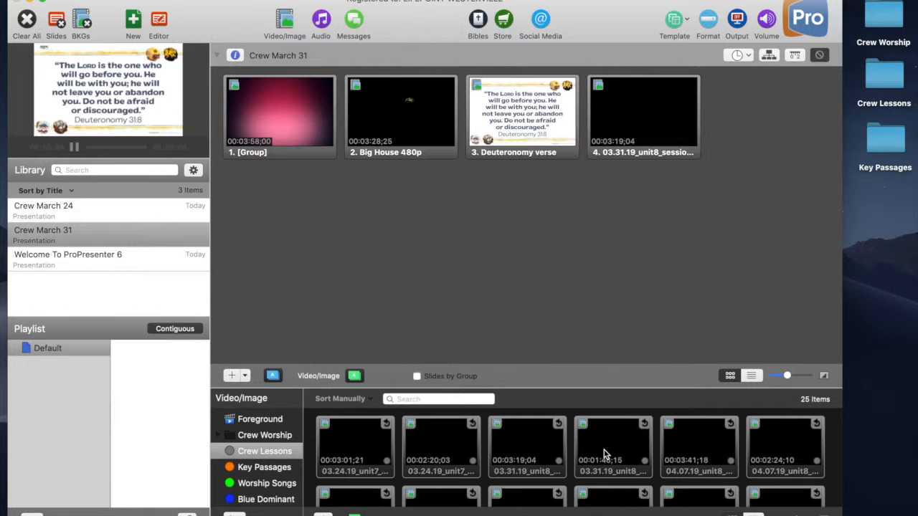
drag(606, 429, 741, 107)
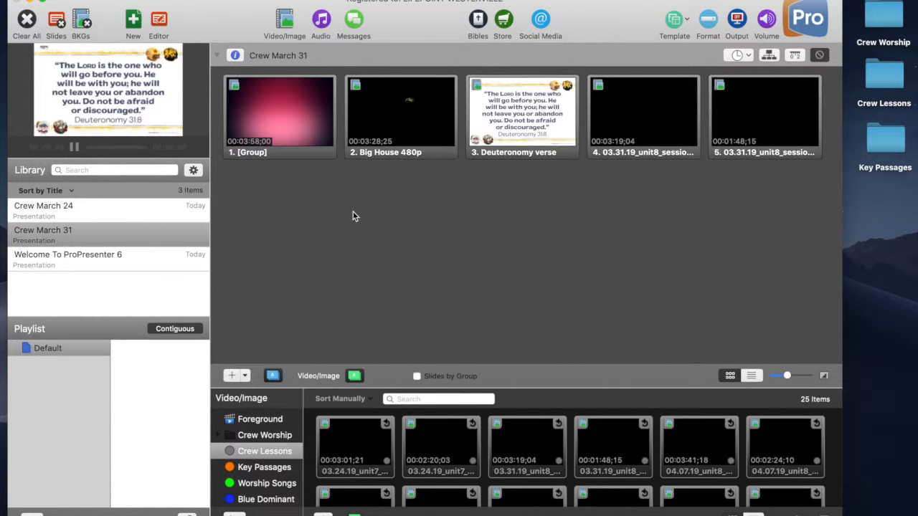
Step: Play and pause the first slide's video, and do the same with the Big House 480p slide
click(300, 119)
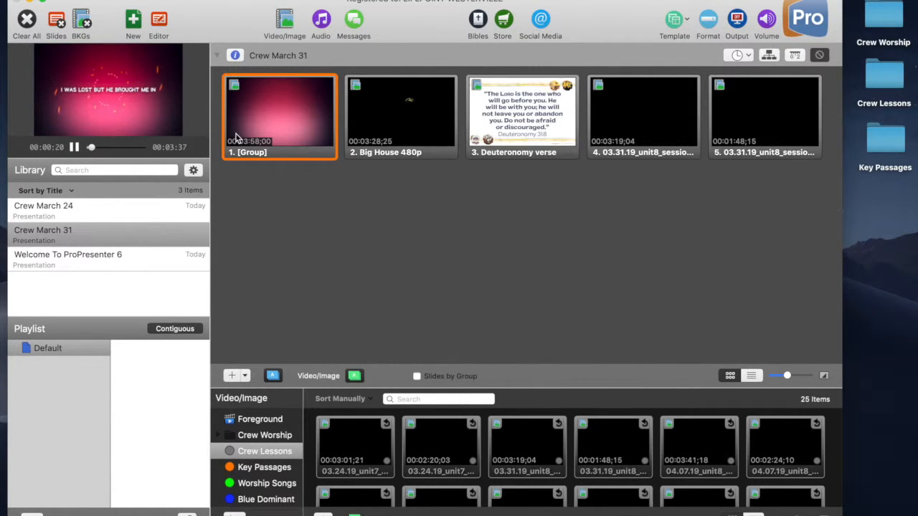
click(74, 147)
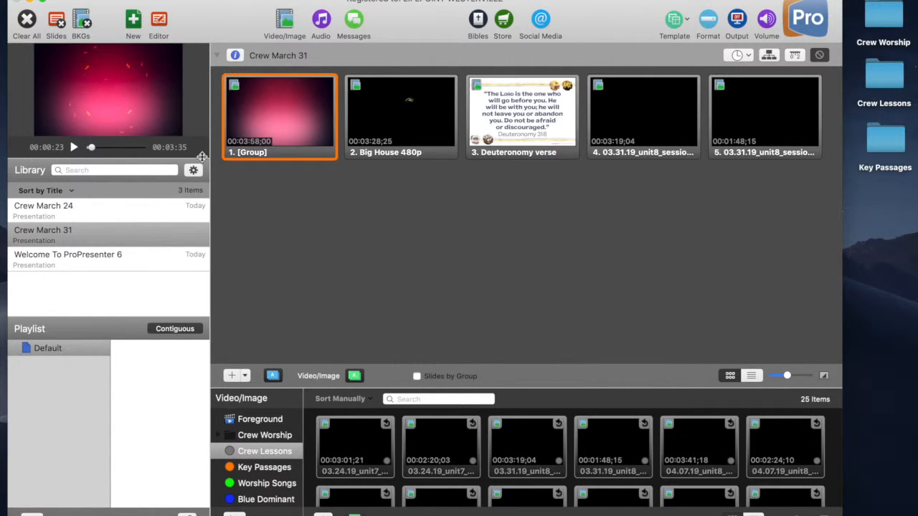
click(408, 129)
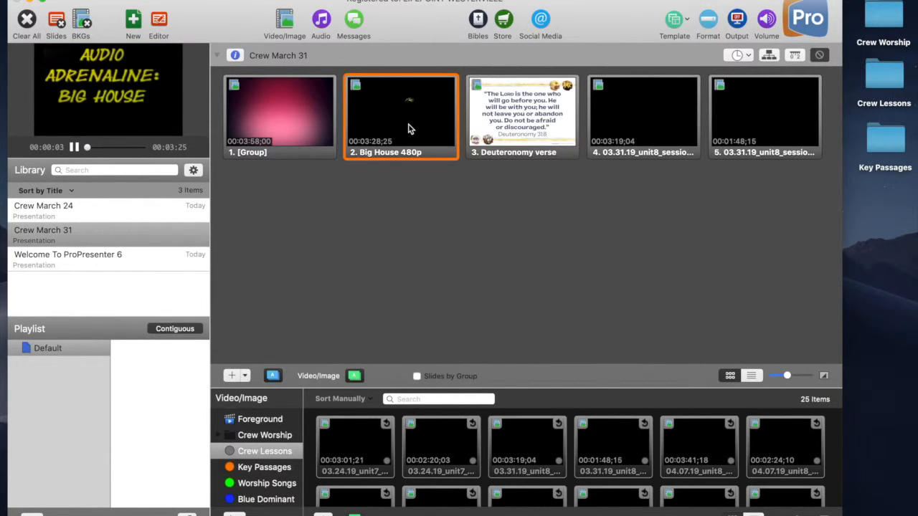
click(72, 147)
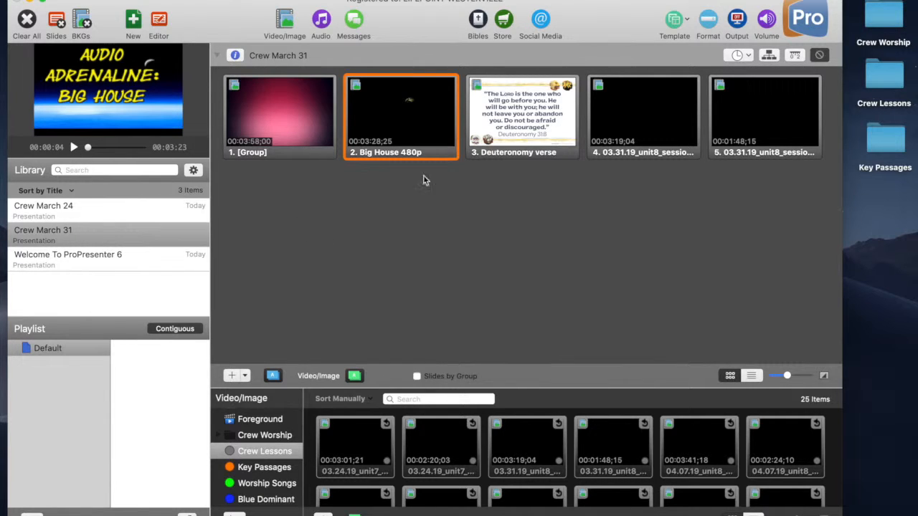
Step: Show the Deuteronomy verse slide, and play and pause the 03.31.19 unit8 video on the fourth slide
click(520, 124)
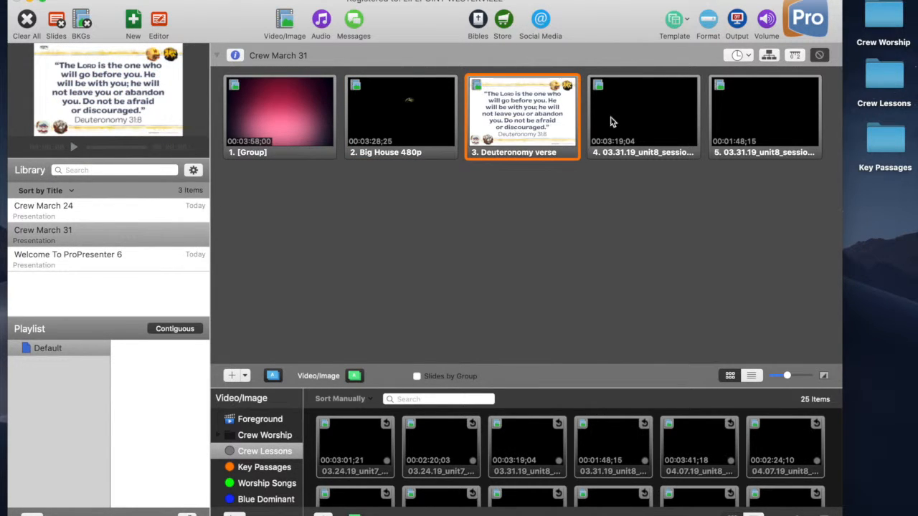
click(638, 119)
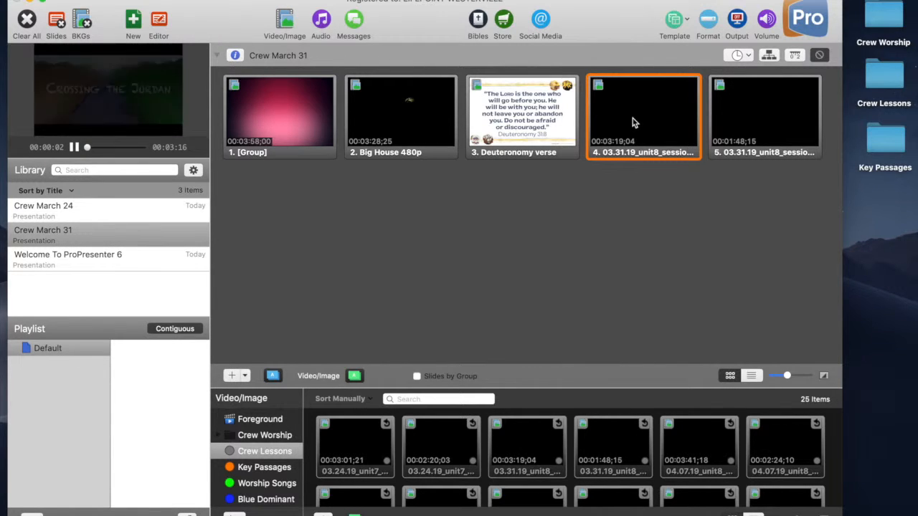
click(74, 147)
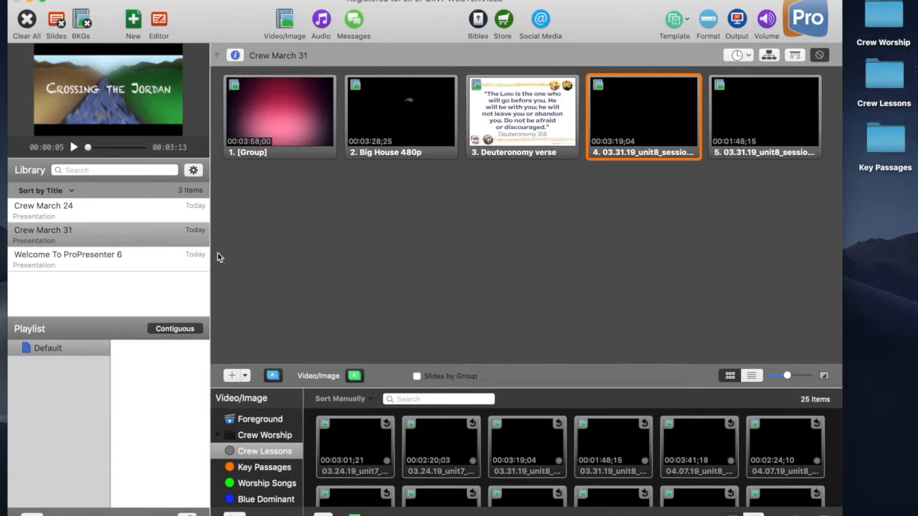
Step: Open the Crew March 24 presentation from the library
click(121, 216)
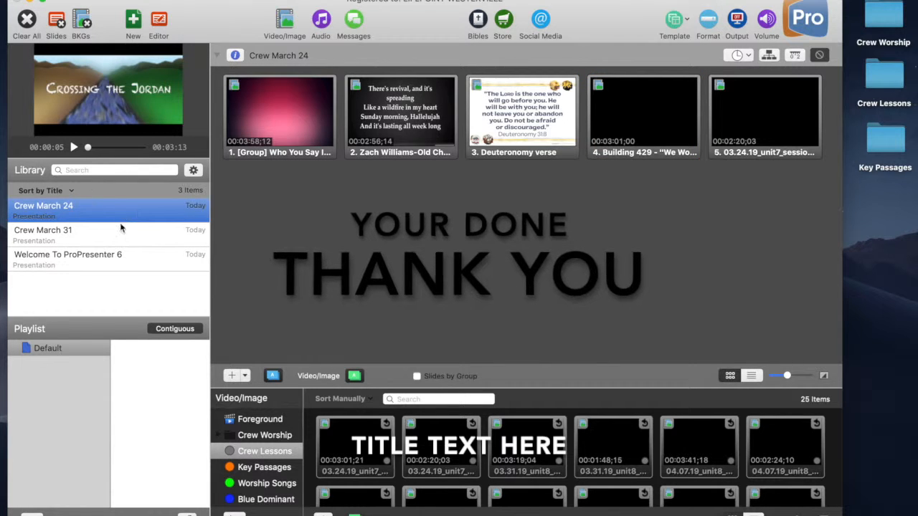